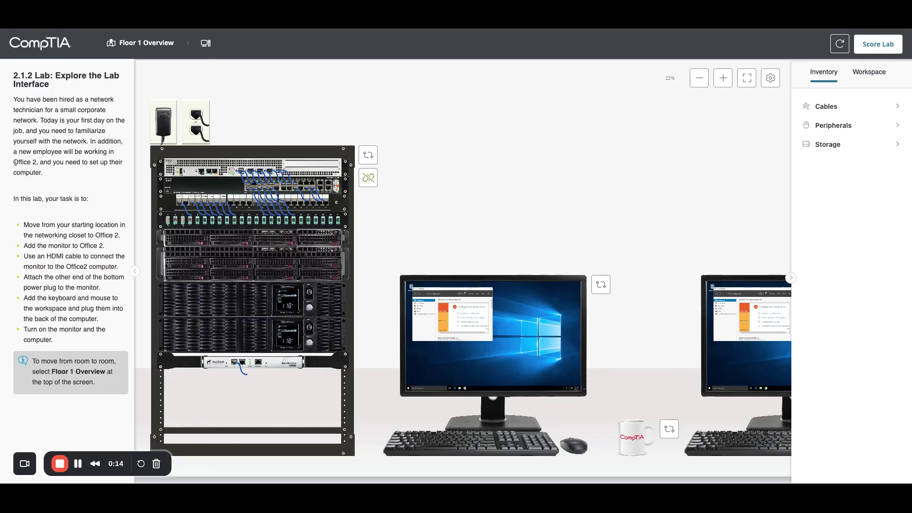
# Copy the words 'Office 2' from the lab instructions.
pyautogui.moveTo(16, 163); pyautogui.dragTo(41, 164)
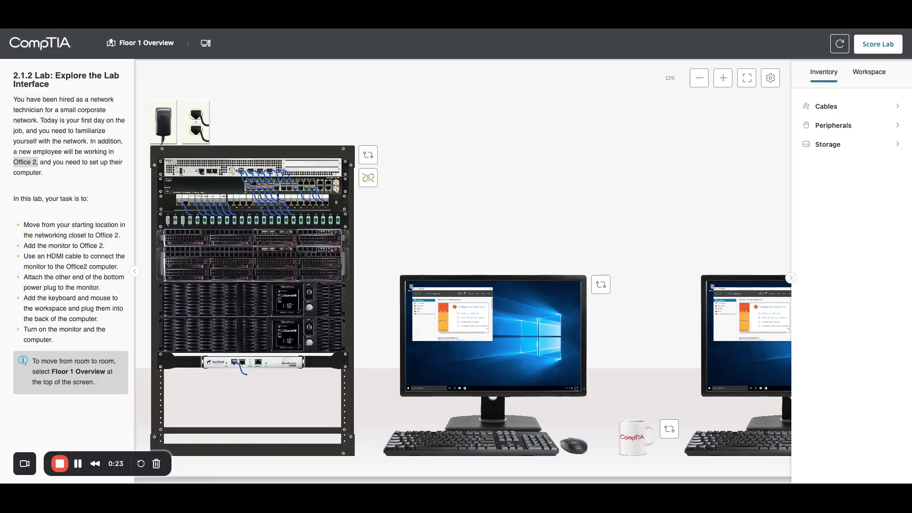
# Go through the Floor 1 map into Office 2's hardware view and highlight the add-monitor task.
pyautogui.click(153, 44)
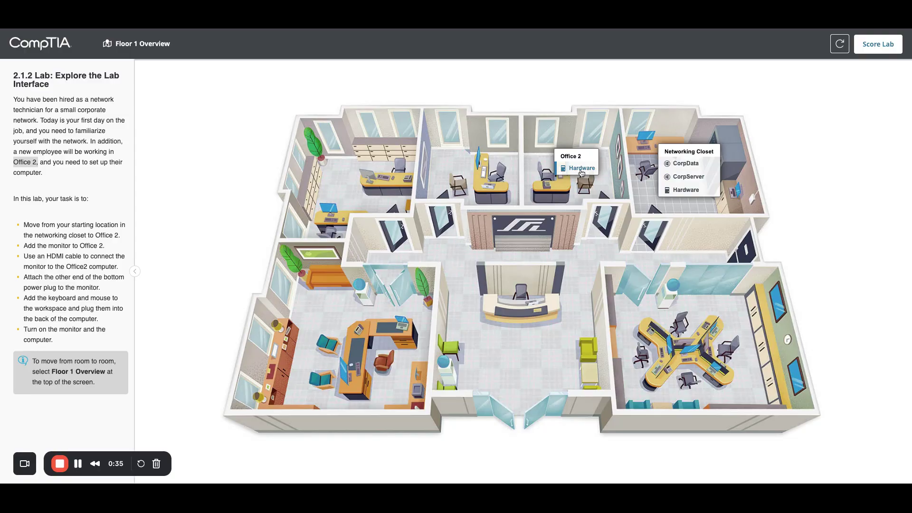
pyautogui.click(582, 169)
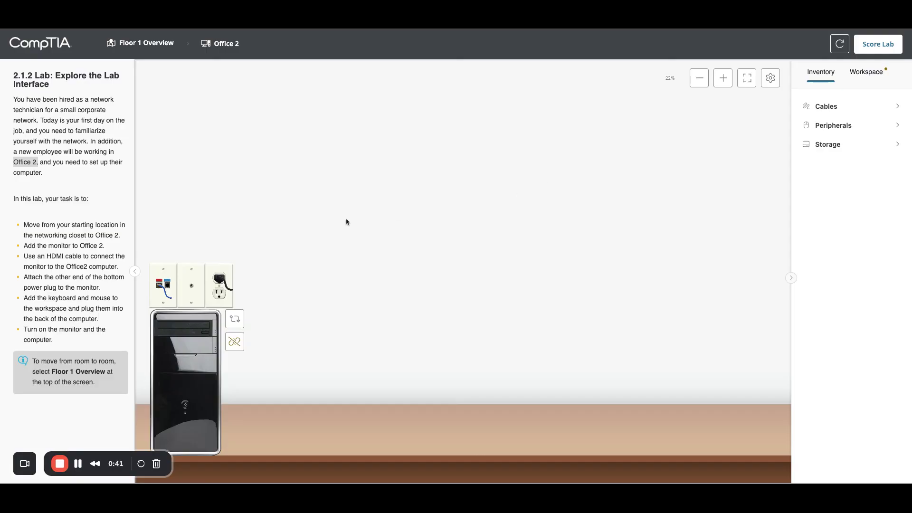
pyautogui.moveTo(27, 226); pyautogui.dragTo(122, 242)
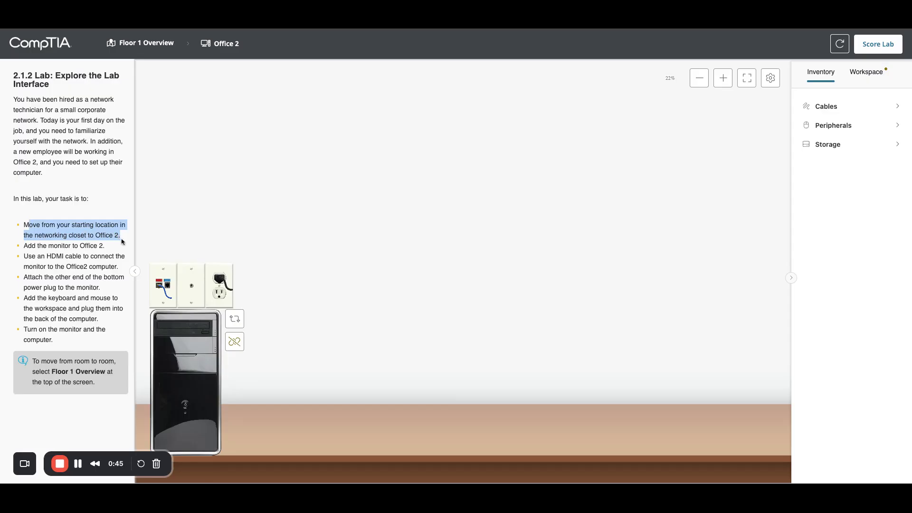
pyautogui.moveTo(24, 246); pyautogui.dragTo(106, 252)
# Drag a monitor from Inventory Peripherals onto the Office 2 desk beside the computer.
pyautogui.hotkey('ctrl', 'c')
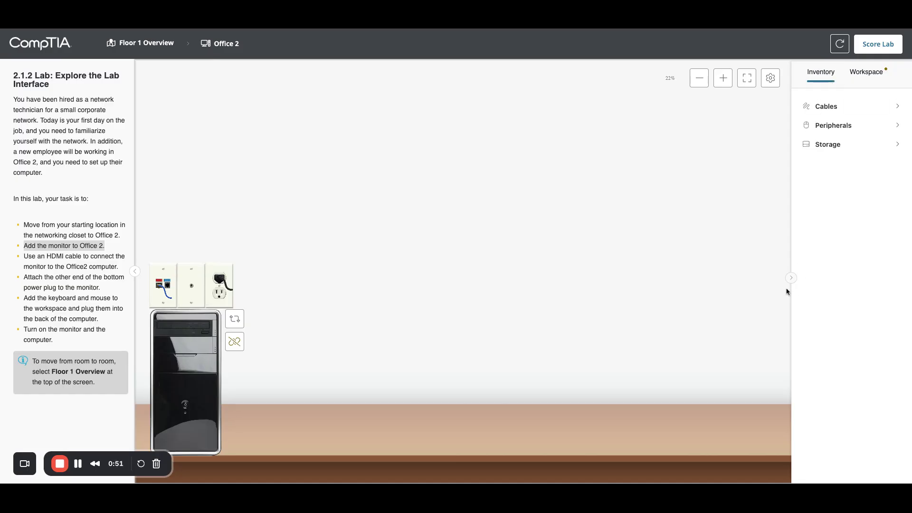
pyautogui.click(792, 280)
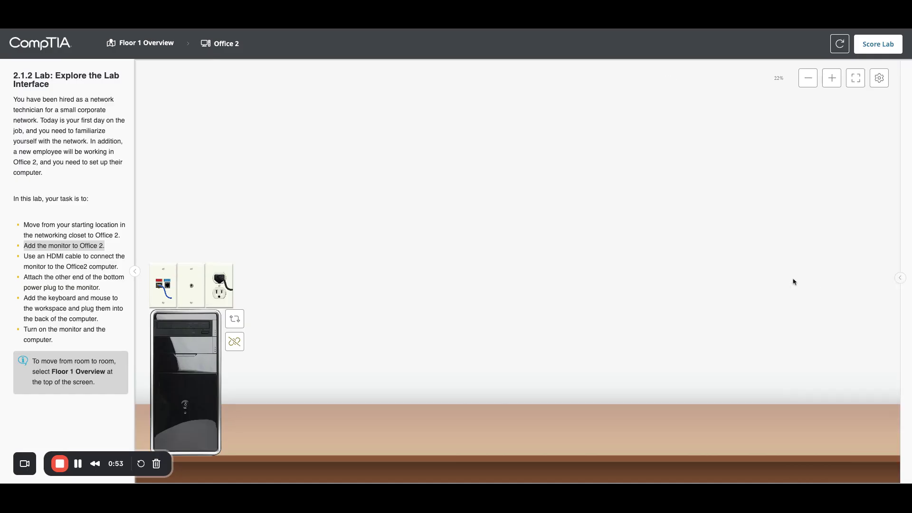
pyautogui.click(901, 279)
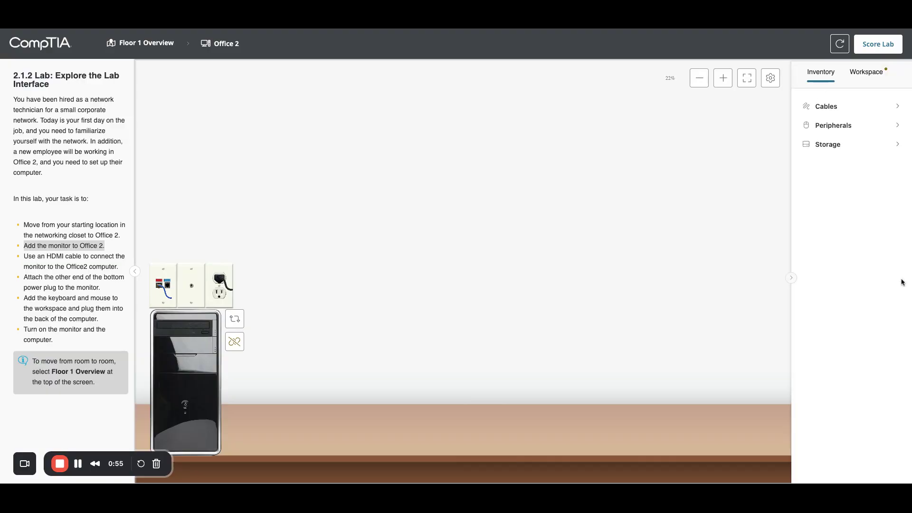
pyautogui.click(826, 128)
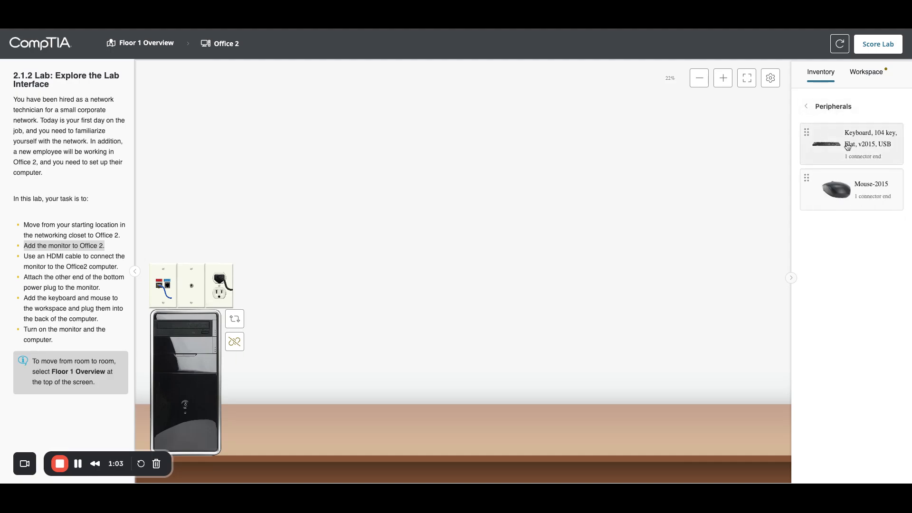
pyautogui.moveTo(848, 147)
pyautogui.moveTo(848, 147); pyautogui.dragTo(534, 356)
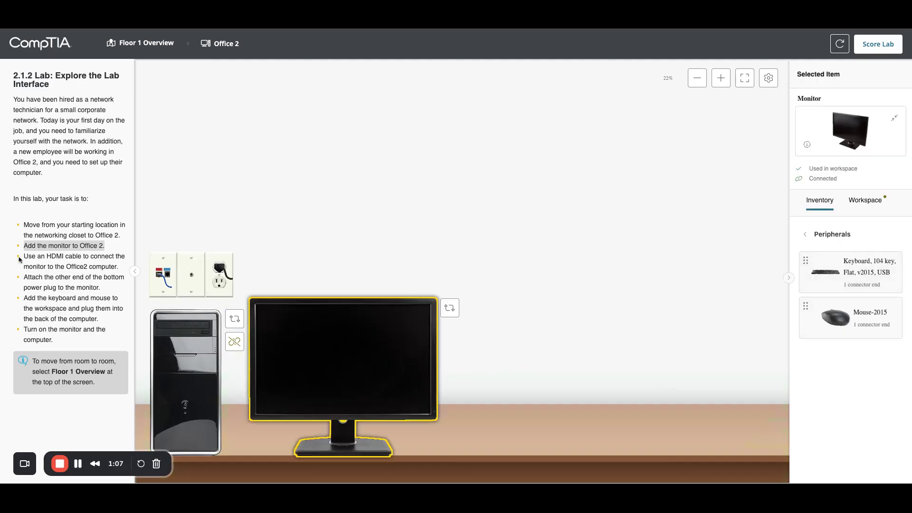
pyautogui.moveTo(25, 257); pyautogui.dragTo(119, 269)
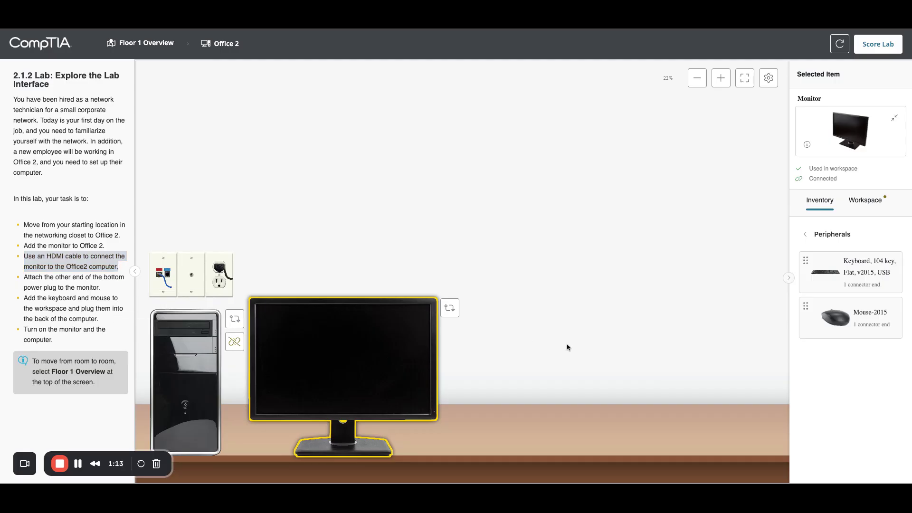
# Zoom in and switch both the computer and the monitor to their Back views.
pyautogui.click(721, 78)
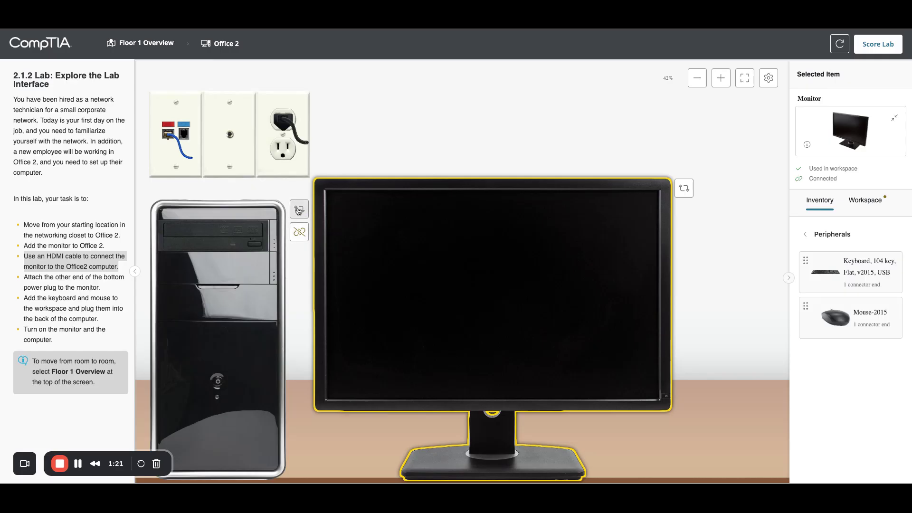
pyautogui.click(299, 210)
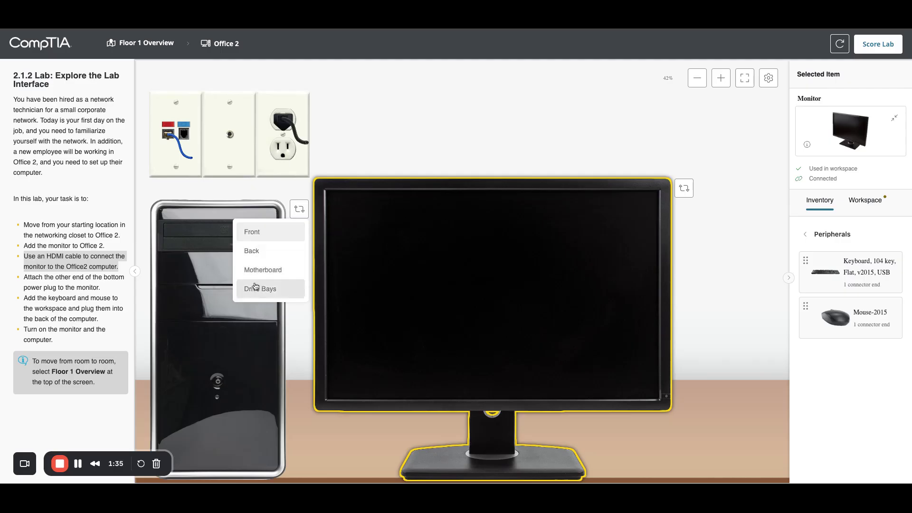
pyautogui.click(258, 254)
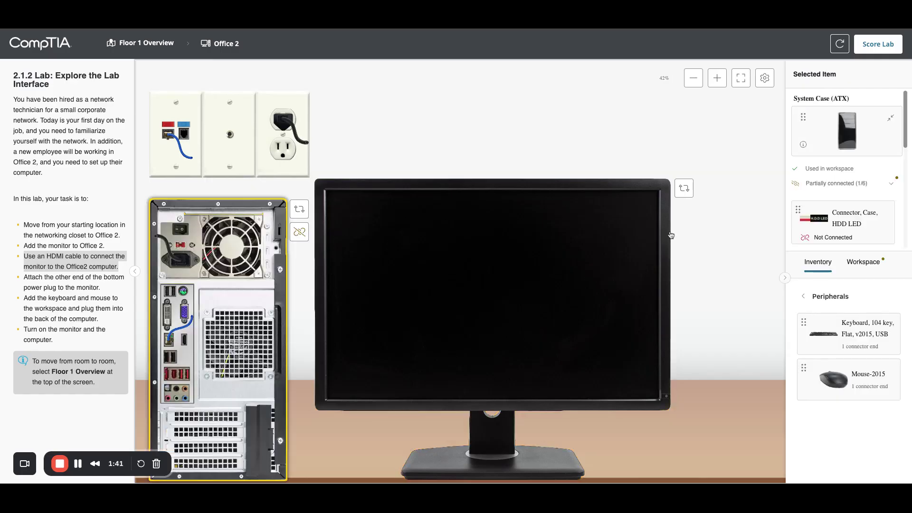
pyautogui.click(684, 188)
pyautogui.click(636, 230)
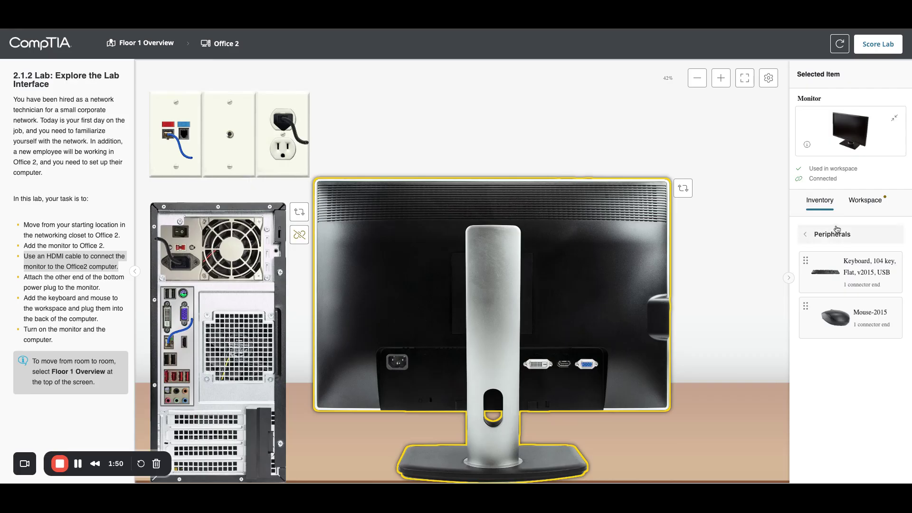
pyautogui.click(805, 234)
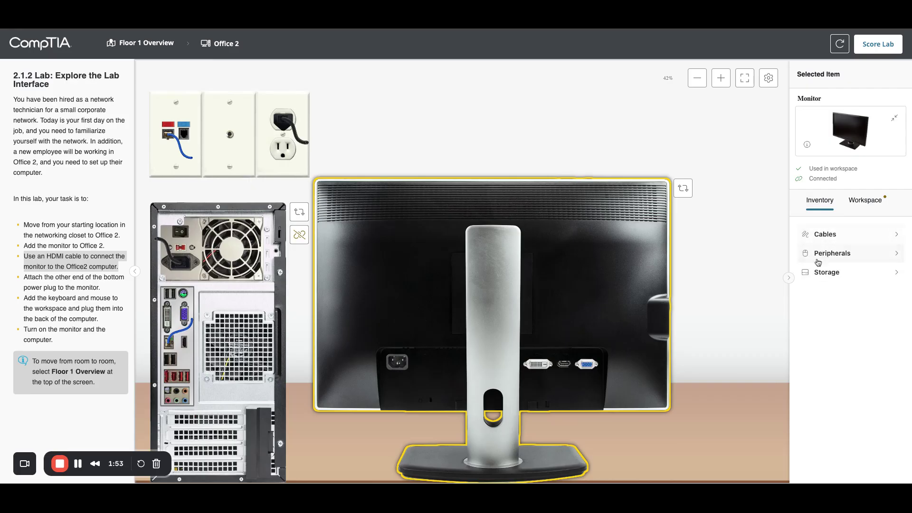
# Select the HDMI to HDMI Cable from the Cables inventory.
pyautogui.click(823, 237)
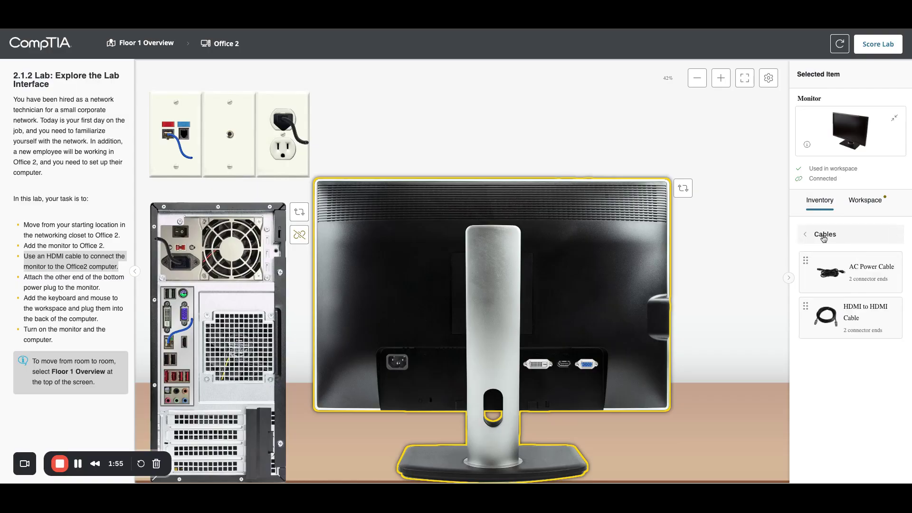
pyautogui.click(831, 323)
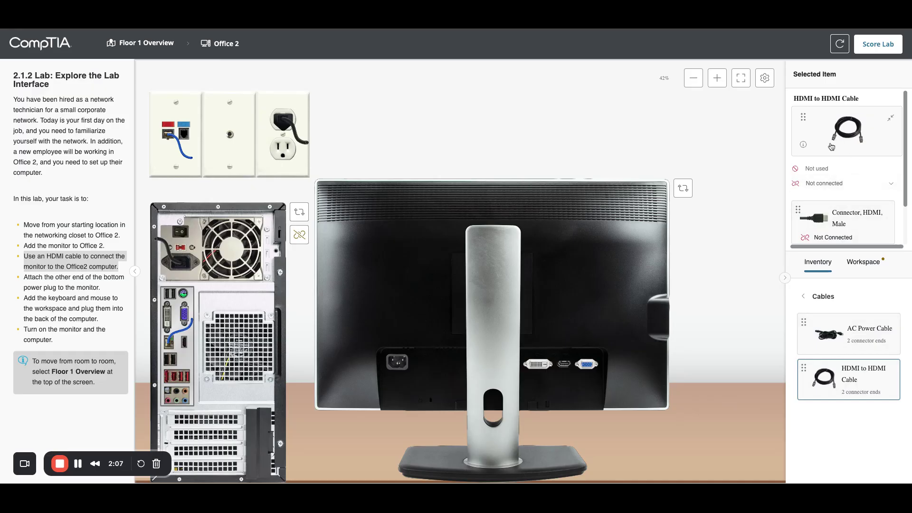
pyautogui.scroll(-2, 867, 197)
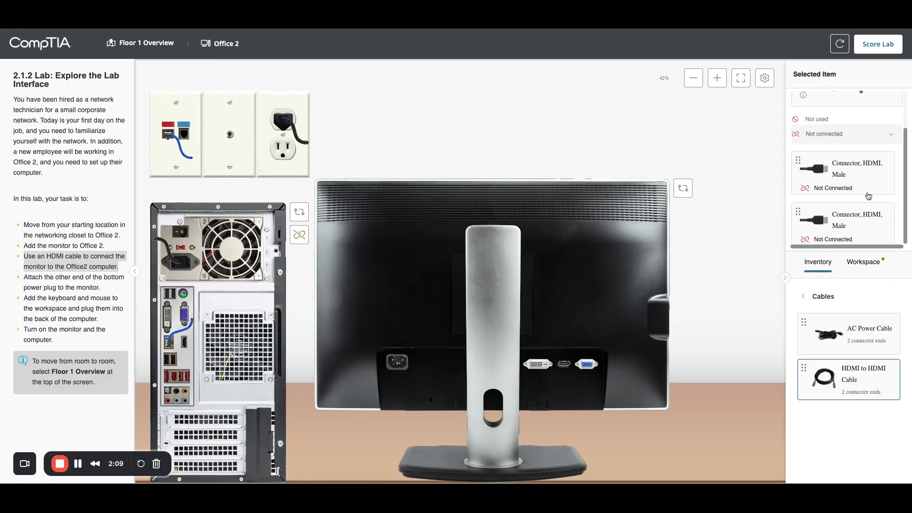
pyautogui.scroll(2, 868, 196)
pyautogui.scroll(-2, 865, 197)
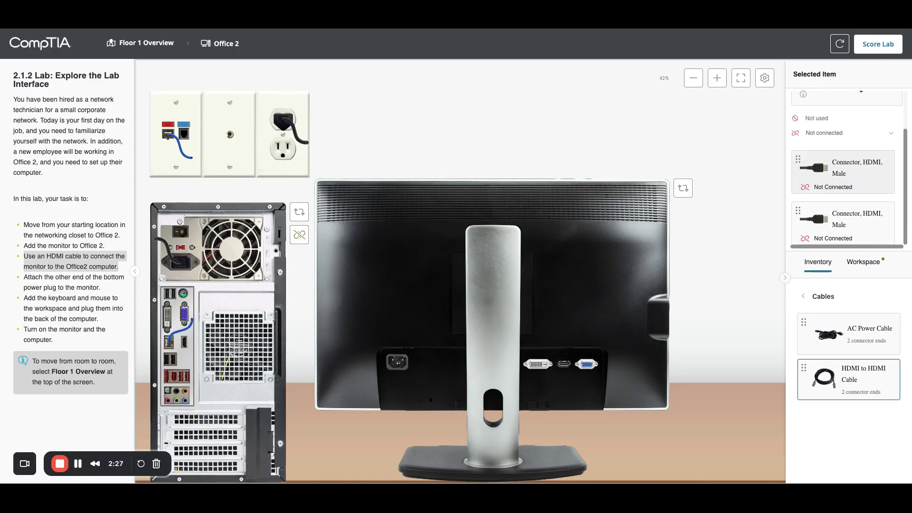
pyautogui.scroll(2, 848, 166)
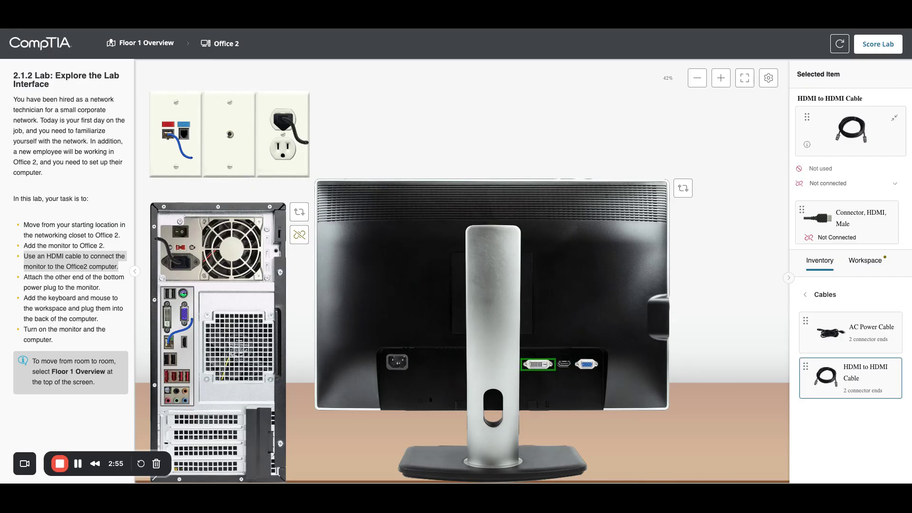
# Plug one HDMI connector into the monitor's HDMI port and pick up the free end.
pyautogui.moveTo(538, 364); pyautogui.dragTo(538, 365)
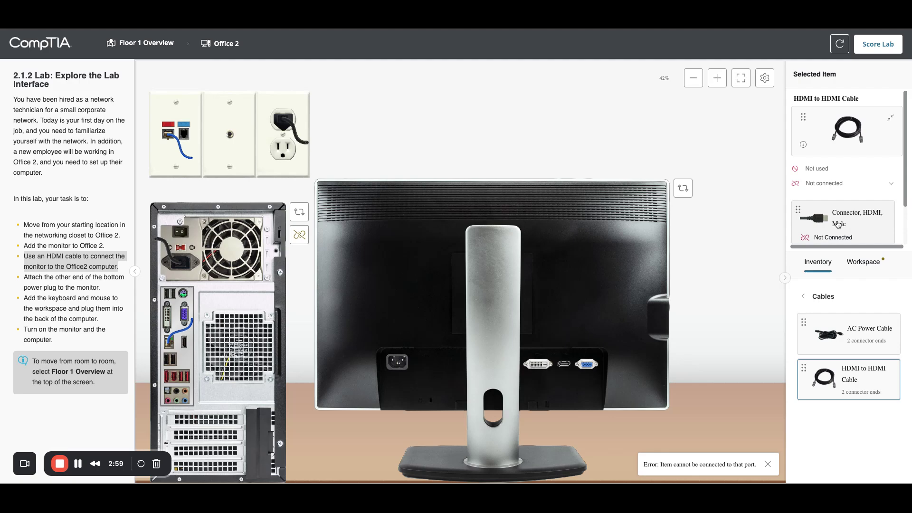
pyautogui.moveTo(839, 216); pyautogui.dragTo(839, 216)
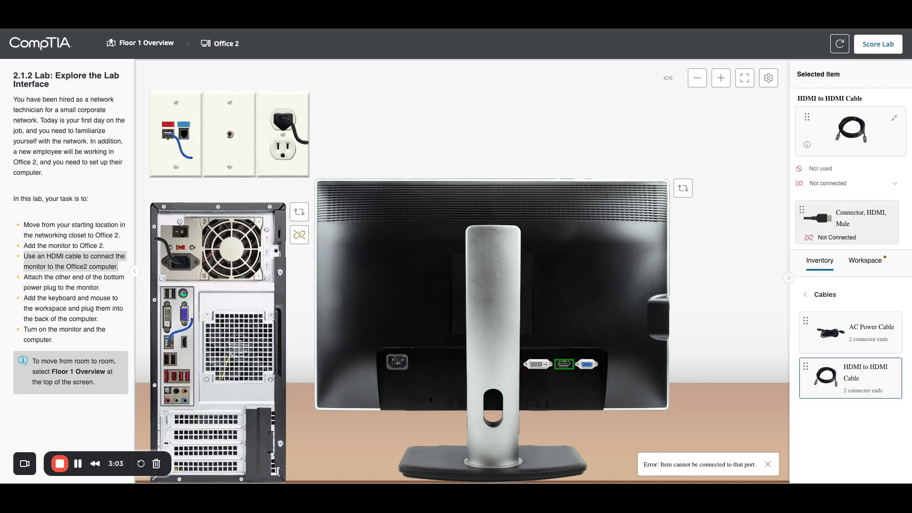
pyautogui.moveTo(564, 364); pyautogui.dragTo(564, 365)
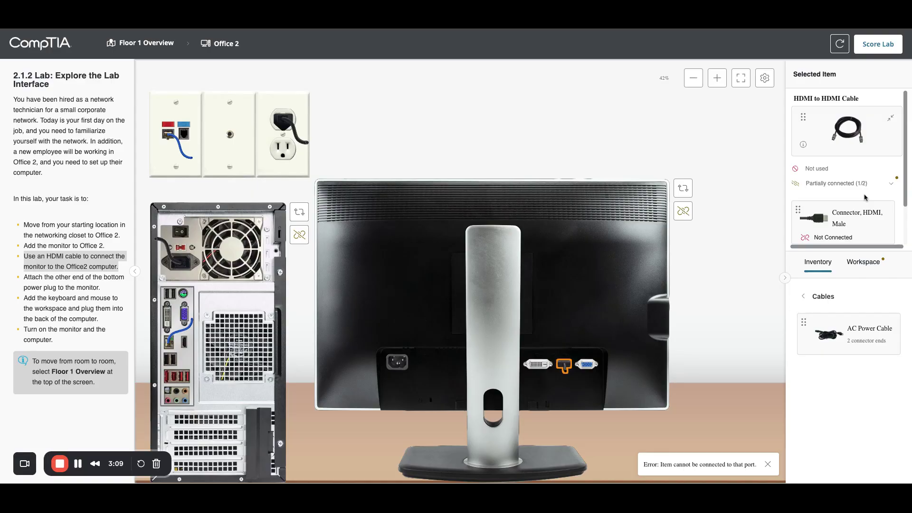
pyautogui.scroll(-1, 865, 197)
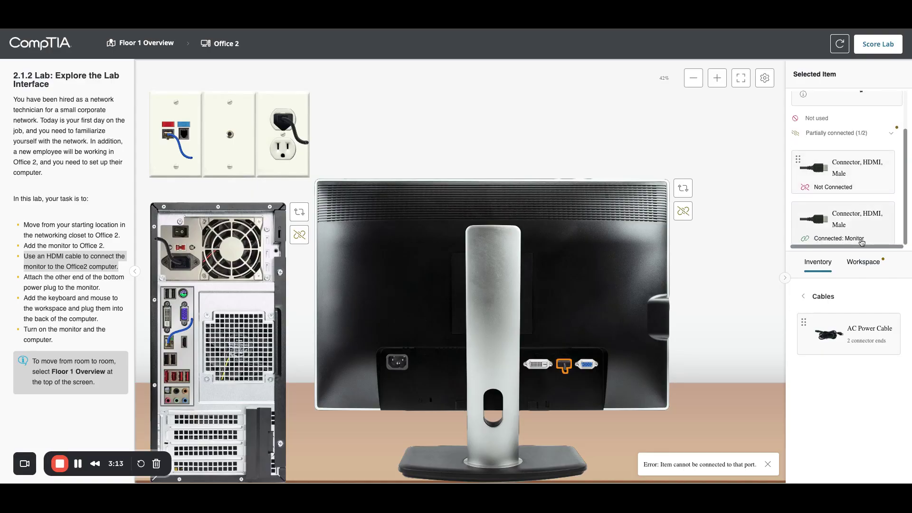
pyautogui.click(833, 170)
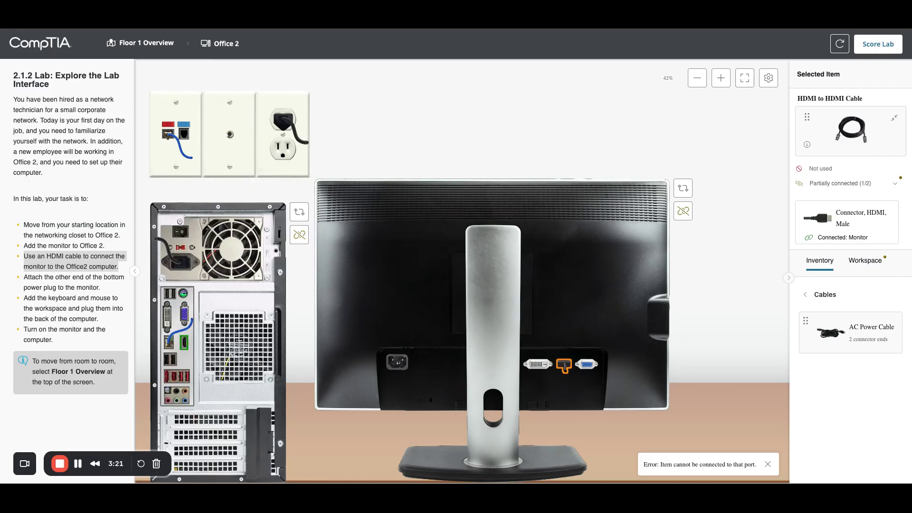
# Plug the free HDMI end into the computer, then check its power and network cables.
pyautogui.click(182, 340)
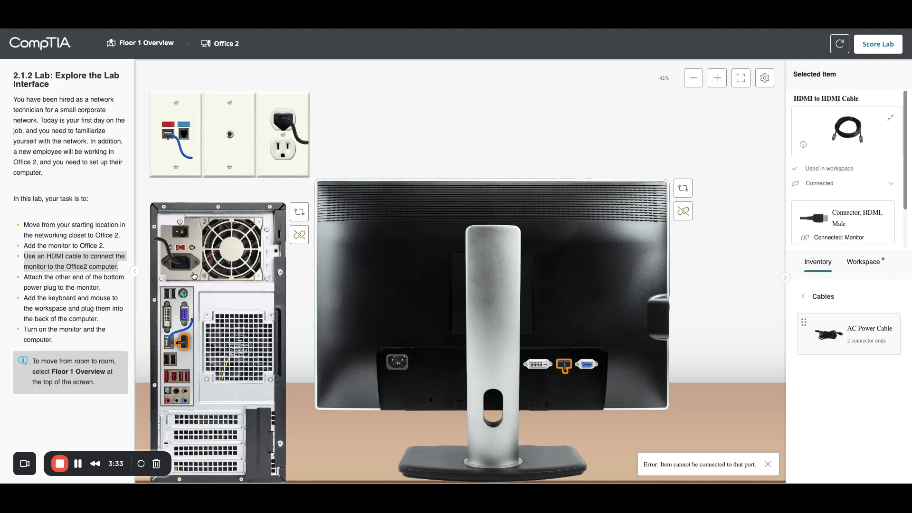
pyautogui.click(179, 264)
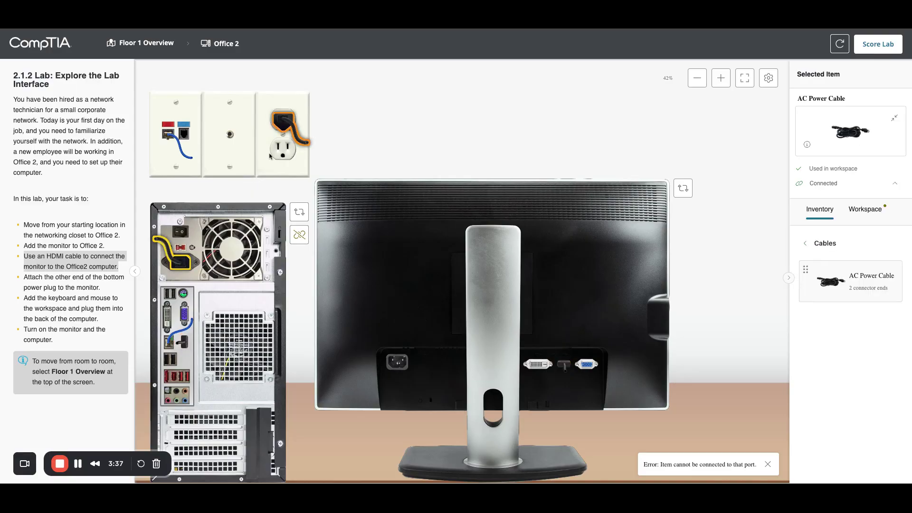
pyautogui.click(285, 120)
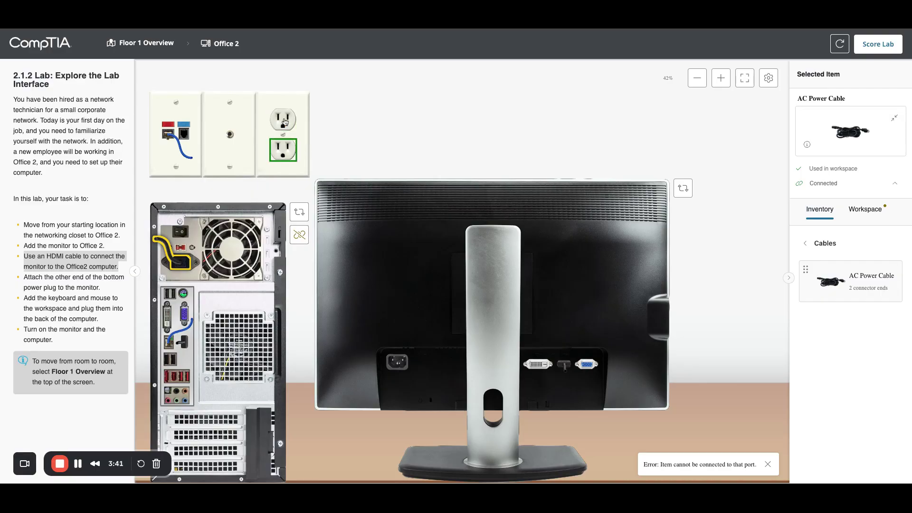
pyautogui.click(285, 120)
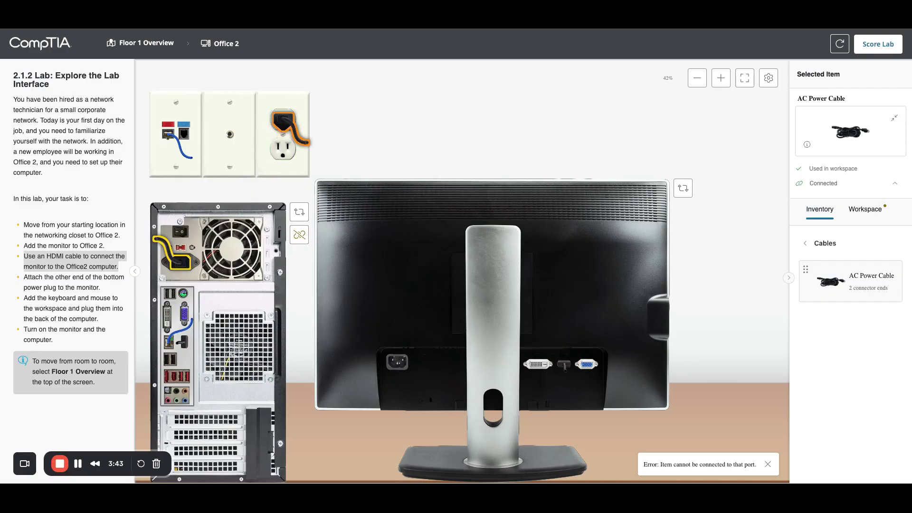
pyautogui.click(180, 335)
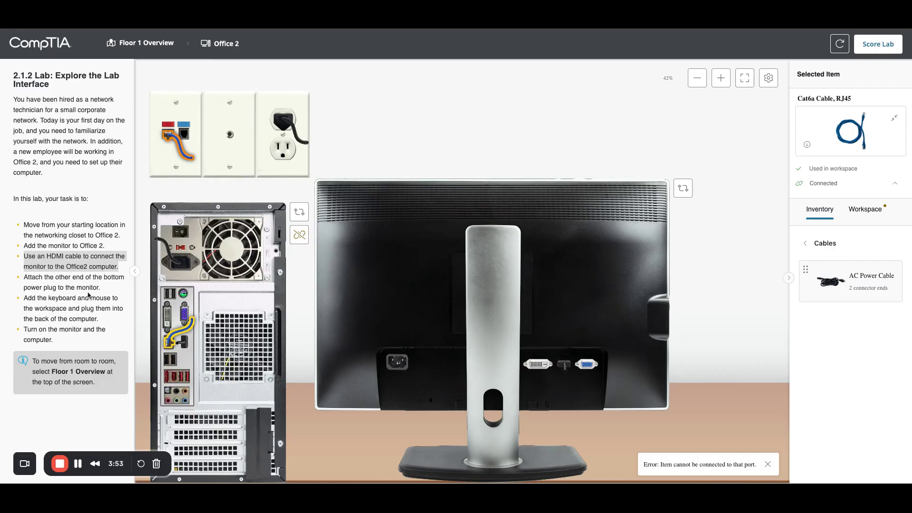
# Copy the task text about the bottom power plug.
pyautogui.click(58, 284)
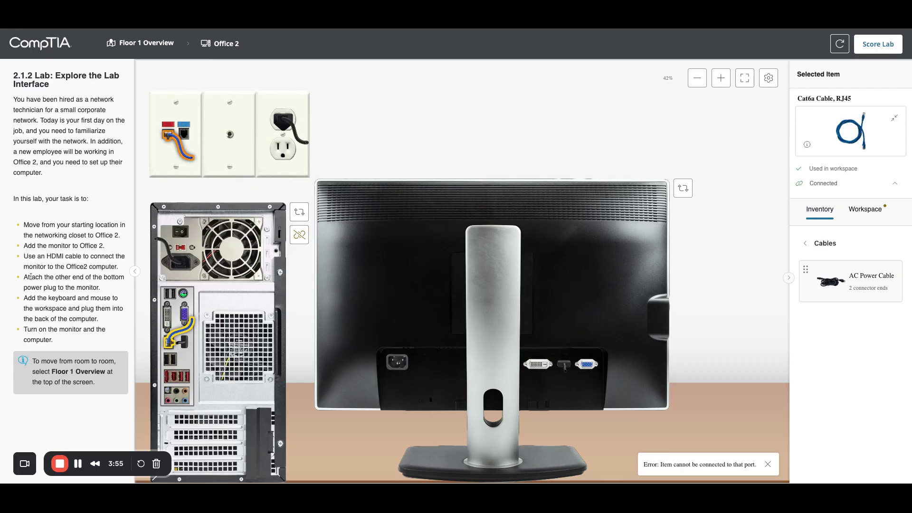
pyautogui.moveTo(23, 279); pyautogui.dragTo(107, 295)
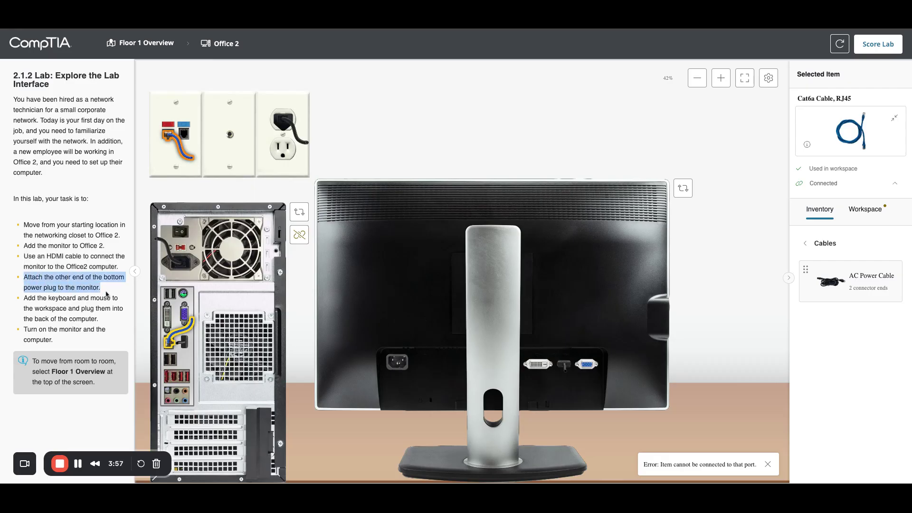
pyautogui.hotkey('ctrl', 'c')
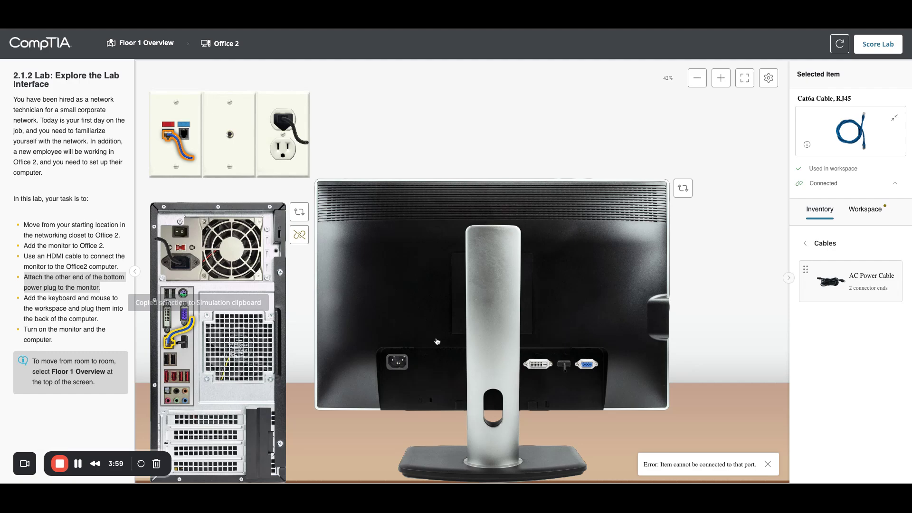
# Connect an AC Power Cable from the lower wall outlet to the monitor's power port.
pyautogui.click(846, 285)
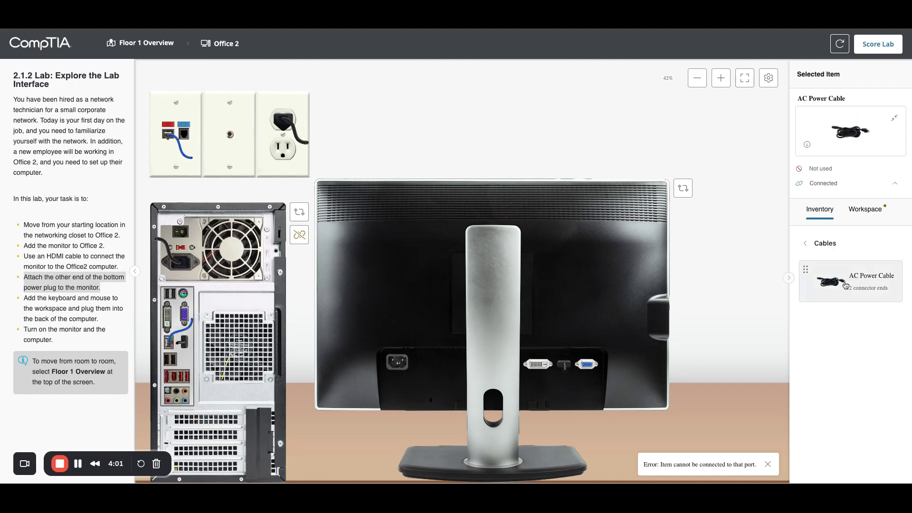
pyautogui.scroll(-1, 860, 193)
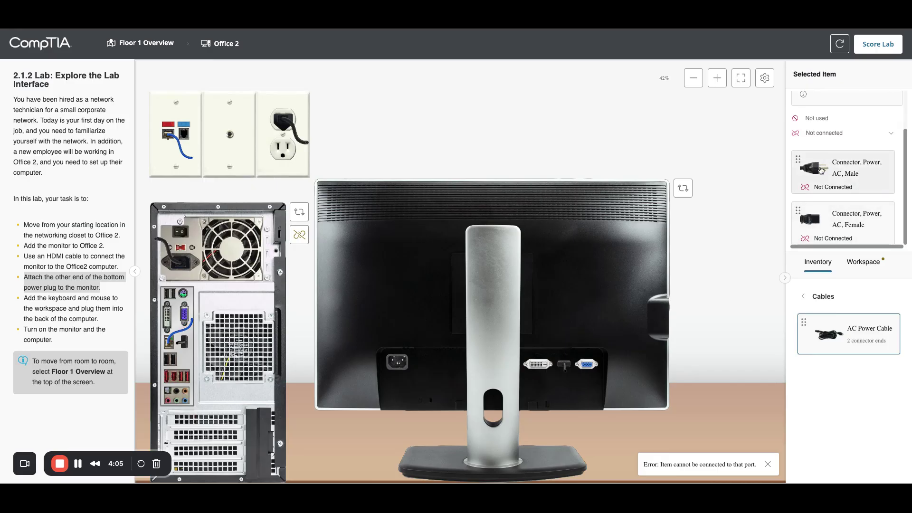
pyautogui.click(821, 170)
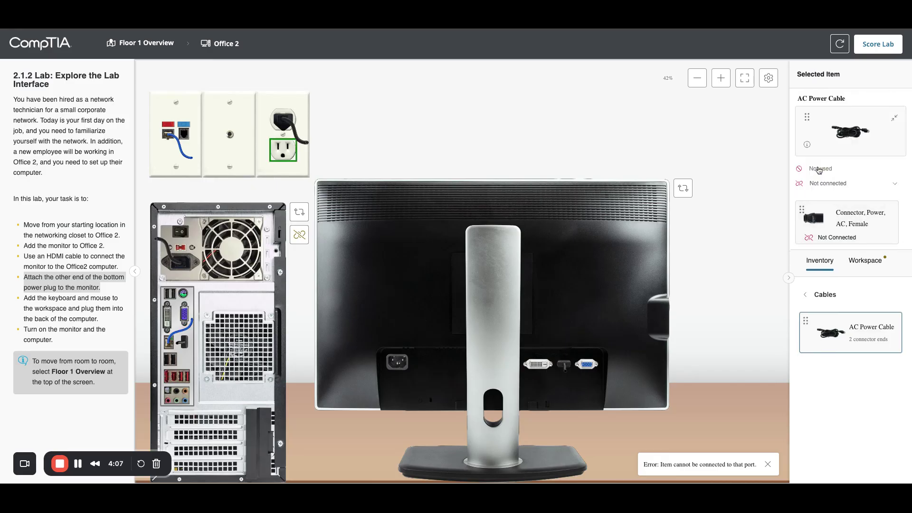
pyautogui.click(283, 150)
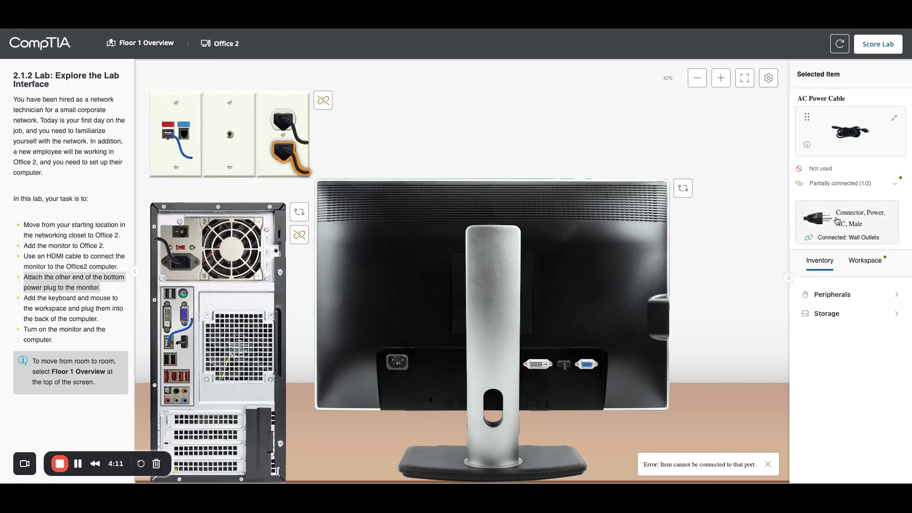
pyautogui.click(837, 220)
pyautogui.click(396, 362)
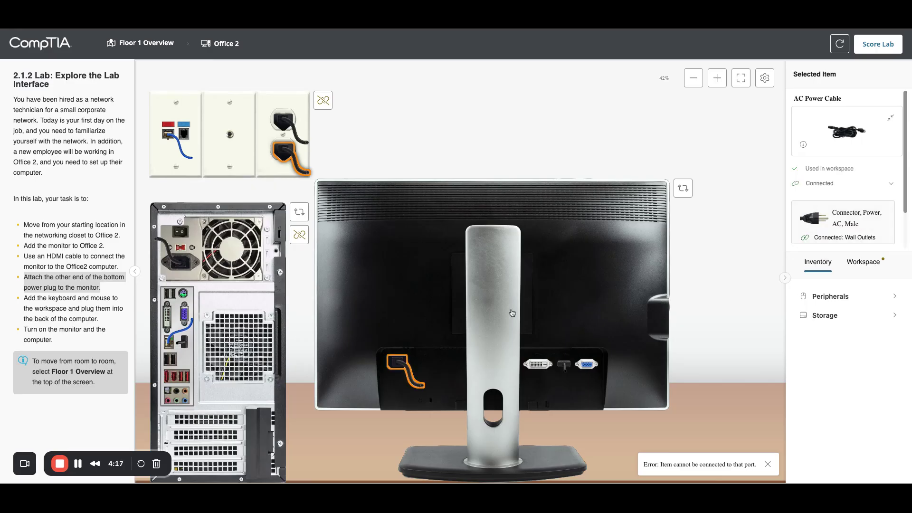
pyautogui.scroll(-1, 853, 219)
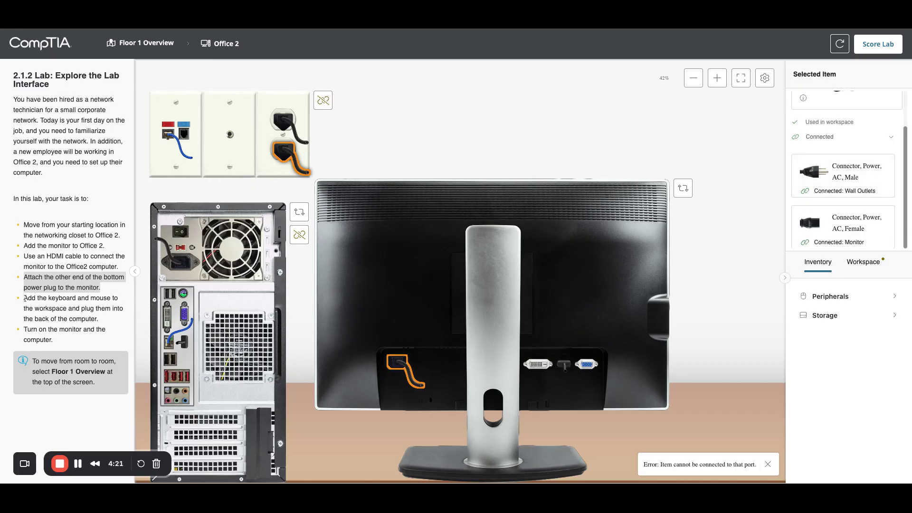
# Place the 104-key USB keyboard and Mouse-2015 from Peripherals onto the Office 2 desk.
pyautogui.moveTo(24, 298); pyautogui.dragTo(99, 321)
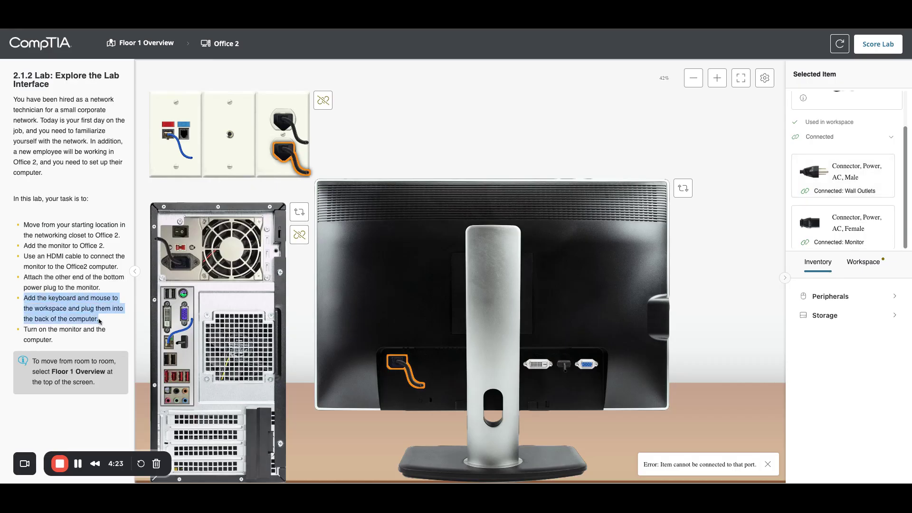
pyautogui.click(829, 297)
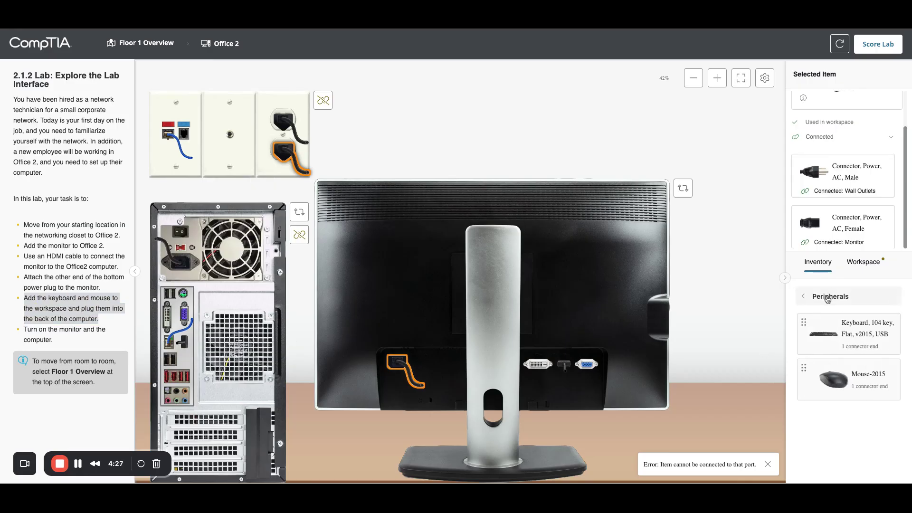
pyautogui.click(840, 328)
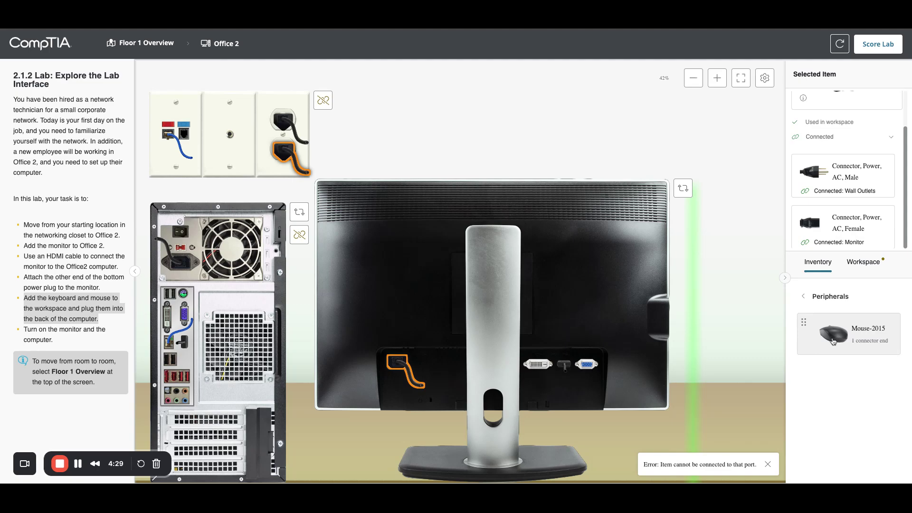
pyautogui.moveTo(833, 341); pyautogui.dragTo(758, 412)
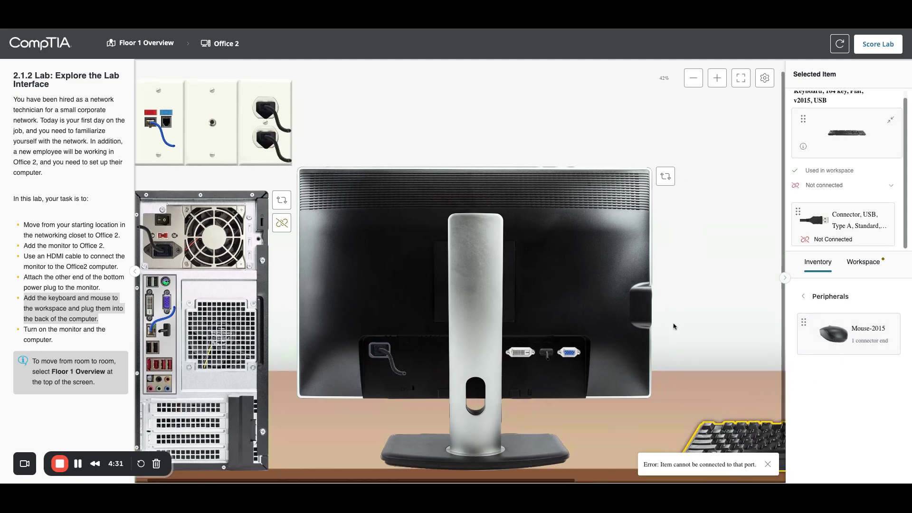
pyautogui.moveTo(822, 353); pyautogui.dragTo(771, 396)
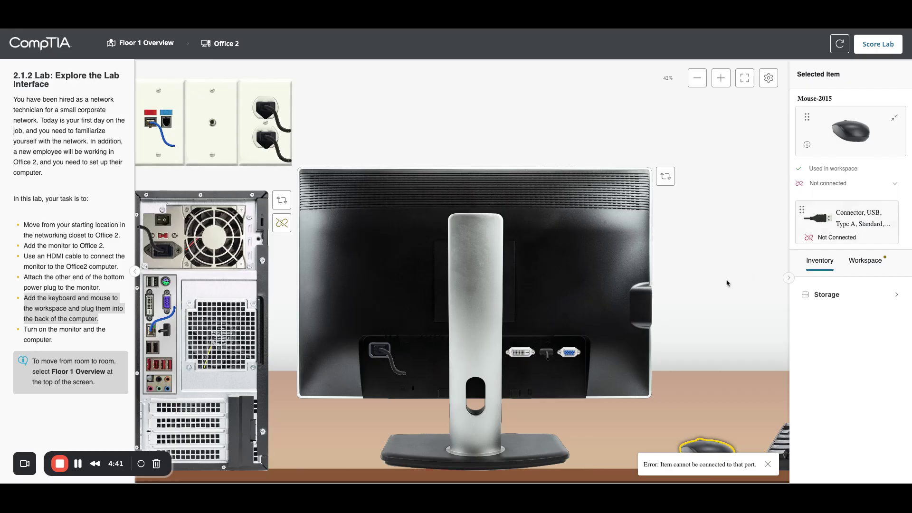
# Plug the Mouse-2015 into a computer USB port and pick up the keyboard's USB connector.
pyautogui.click(576, 259)
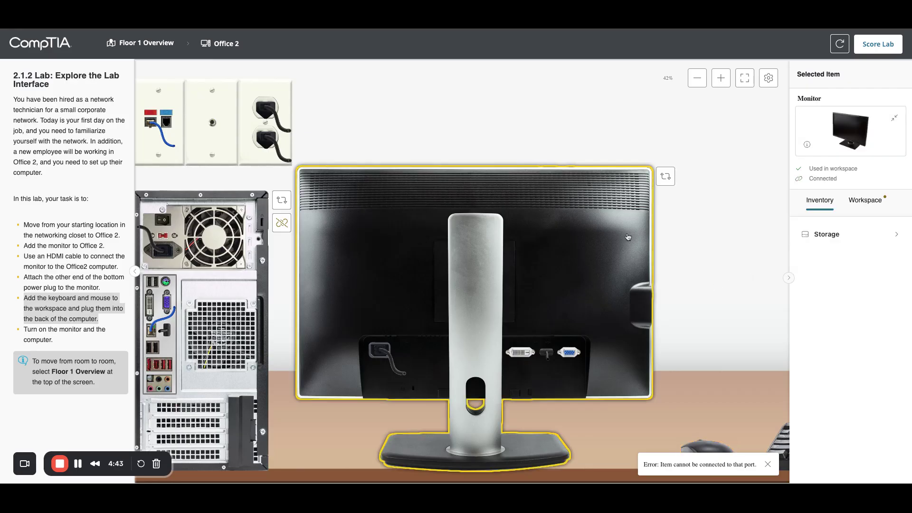
pyautogui.click(710, 450)
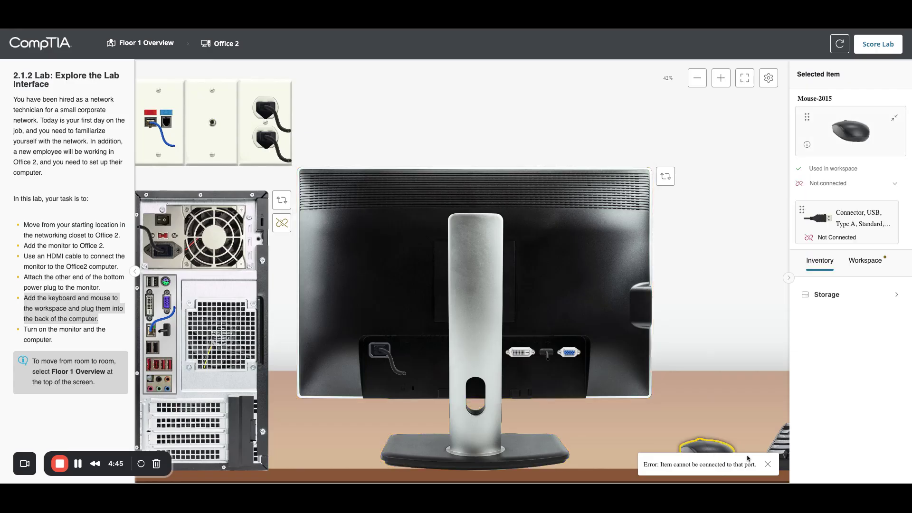
pyautogui.click(767, 464)
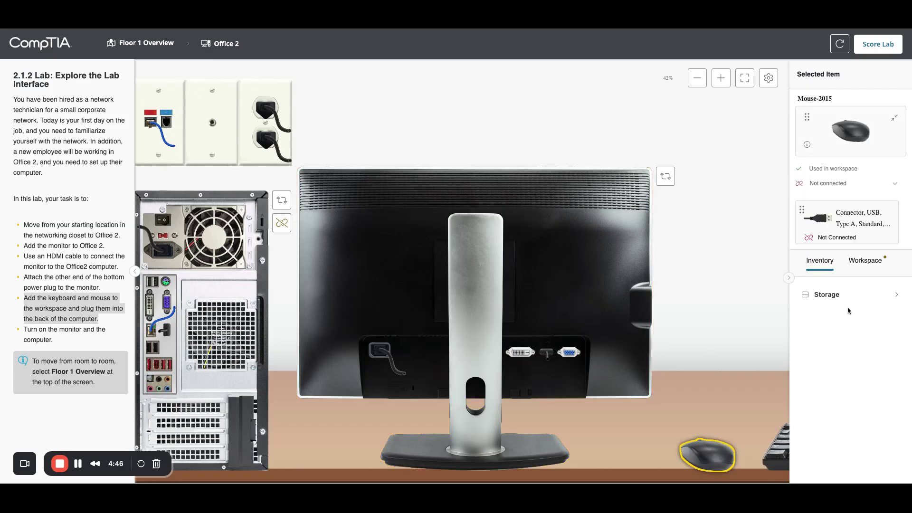
pyautogui.click(829, 222)
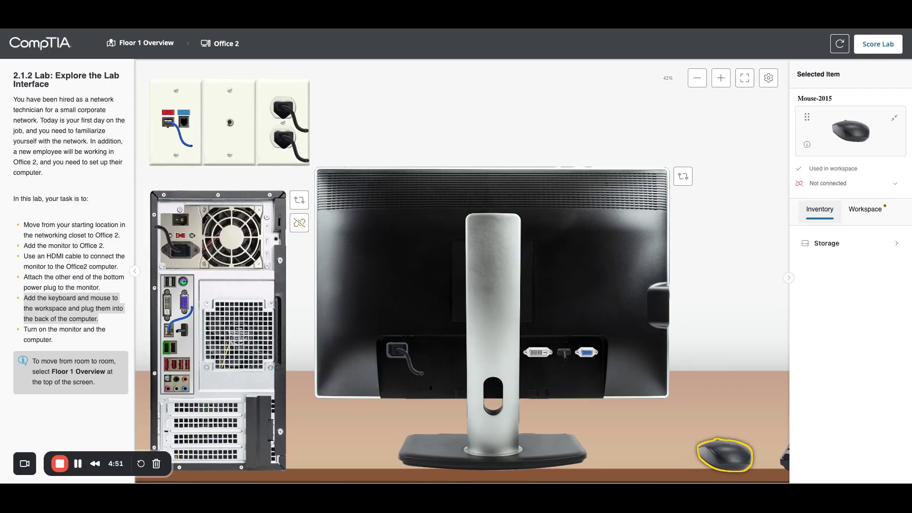
pyautogui.click(168, 347)
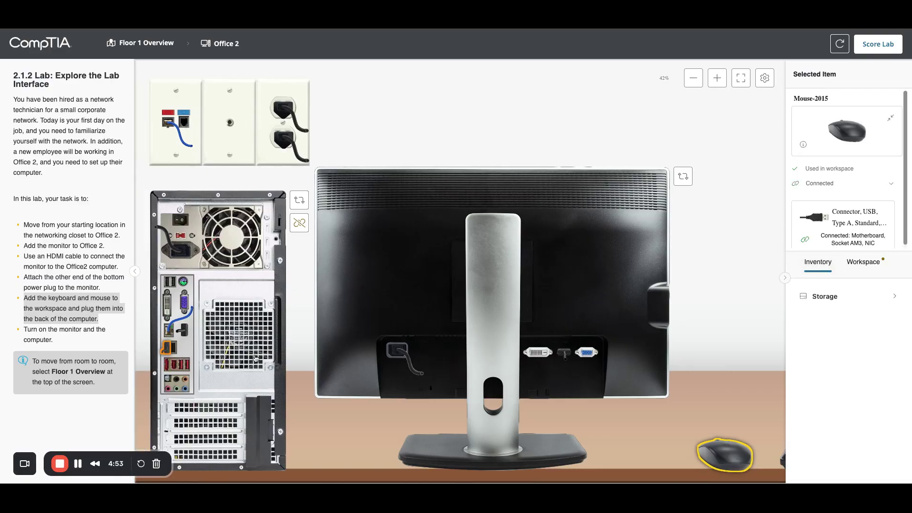
pyautogui.click(783, 462)
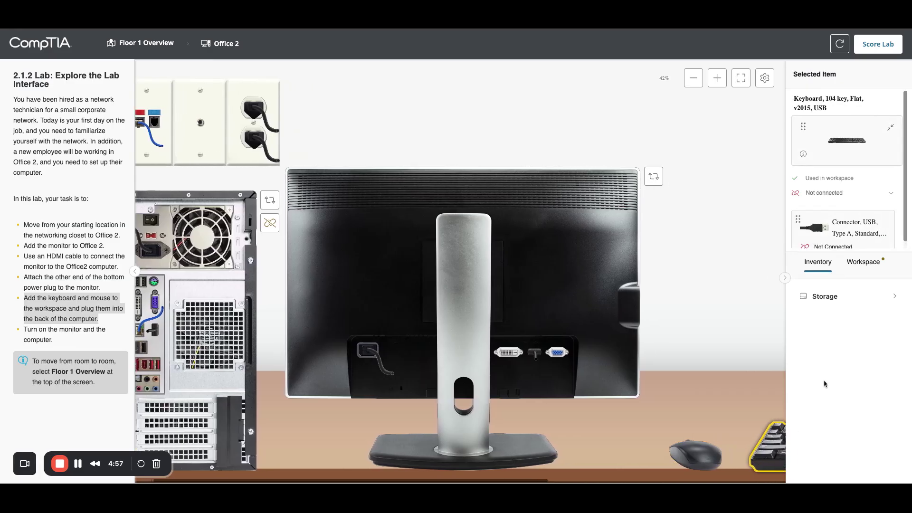
pyautogui.click(823, 230)
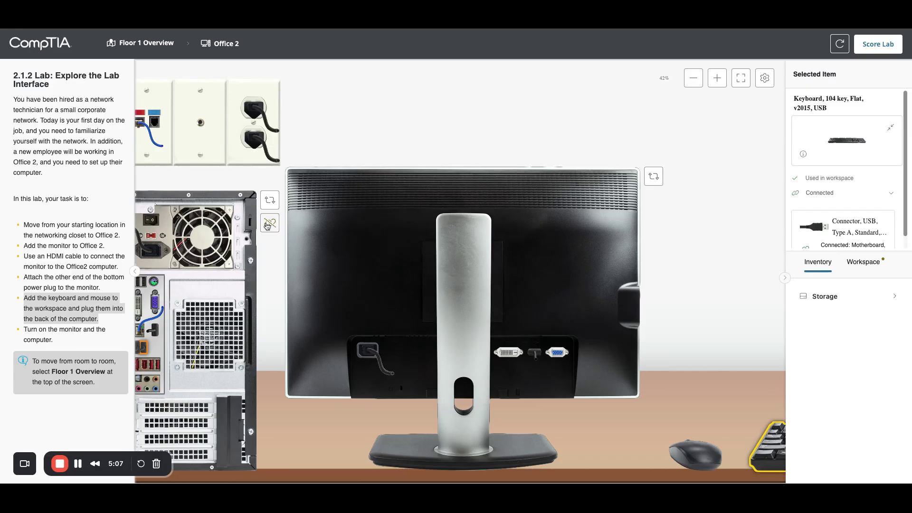
# Turn the Office 2 computer to its front, power it on, and dismiss the no-output startup notice.
pyautogui.click(272, 203)
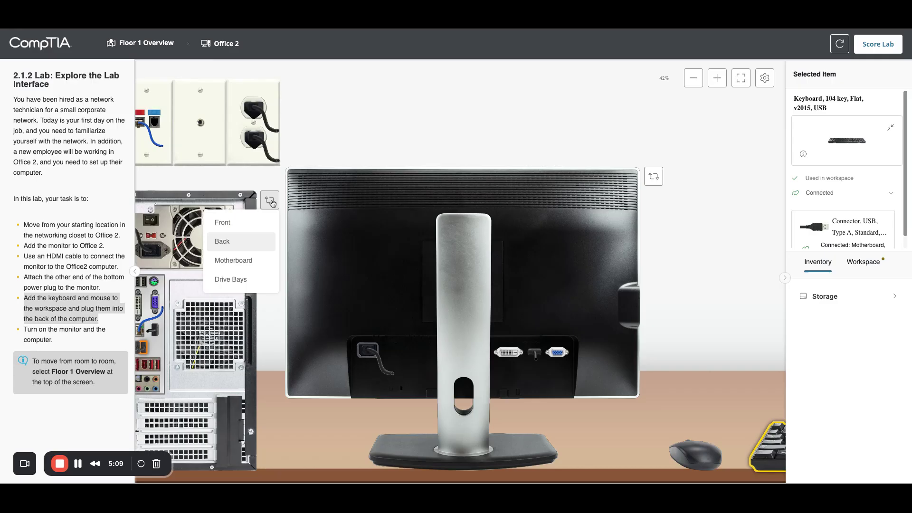
pyautogui.click(221, 223)
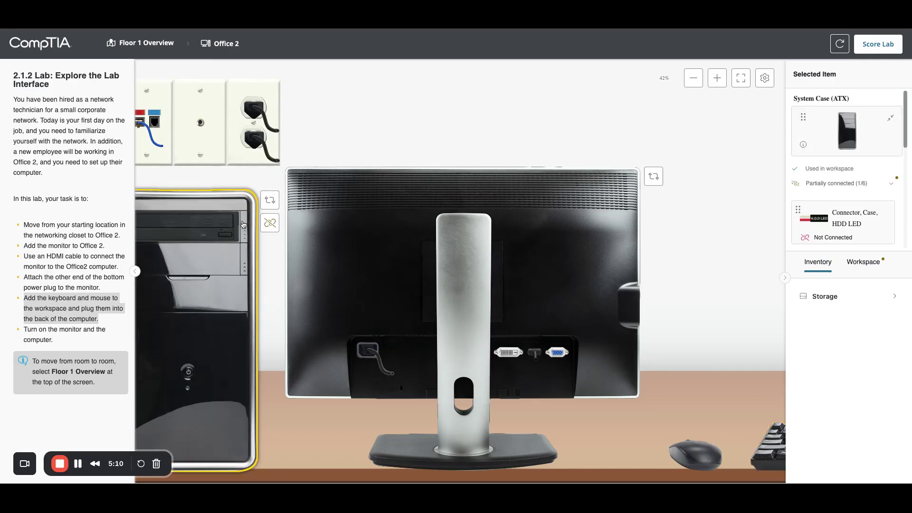
pyautogui.click(189, 375)
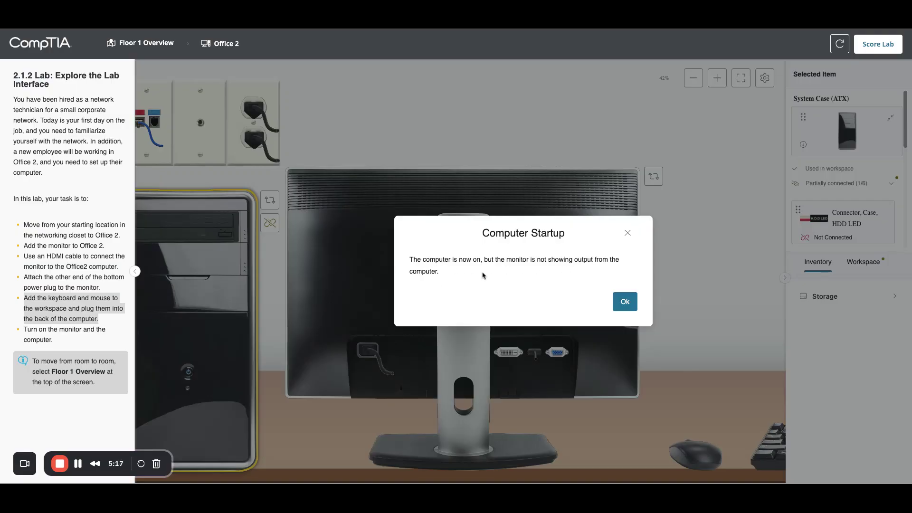
pyautogui.click(626, 302)
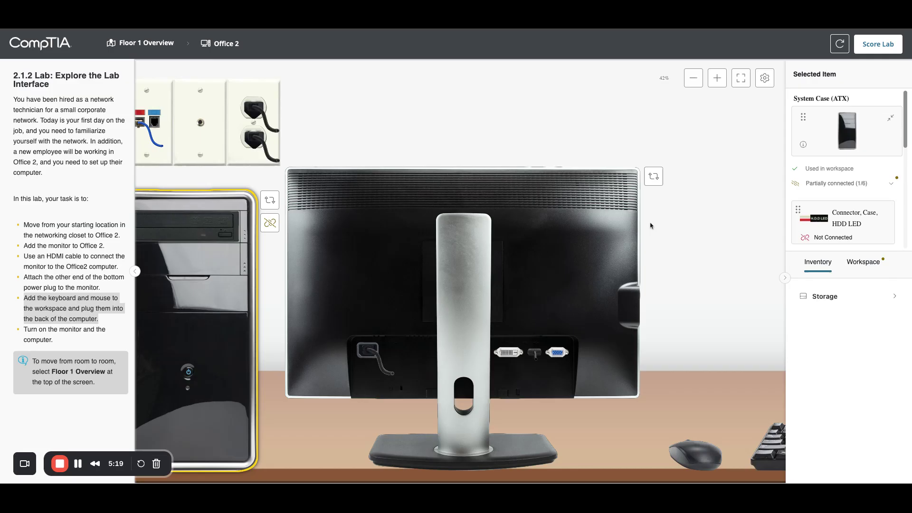
# Turn the monitor to its front and switch it on to show the Office2 Windows desktop.
pyautogui.click(653, 177)
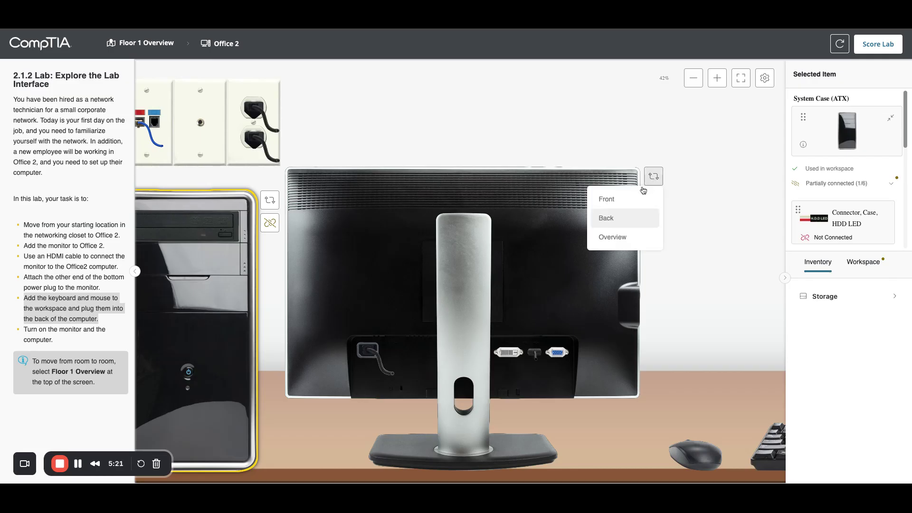
pyautogui.click(629, 199)
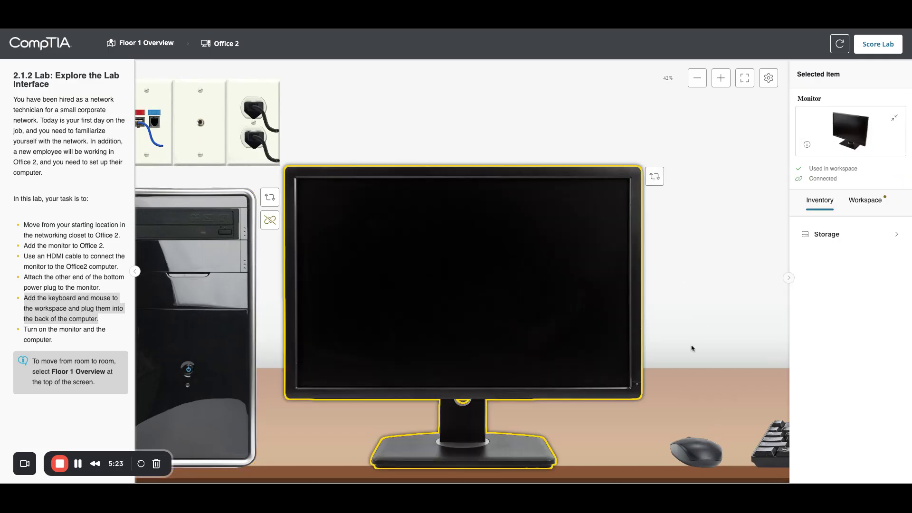
pyautogui.click(638, 387)
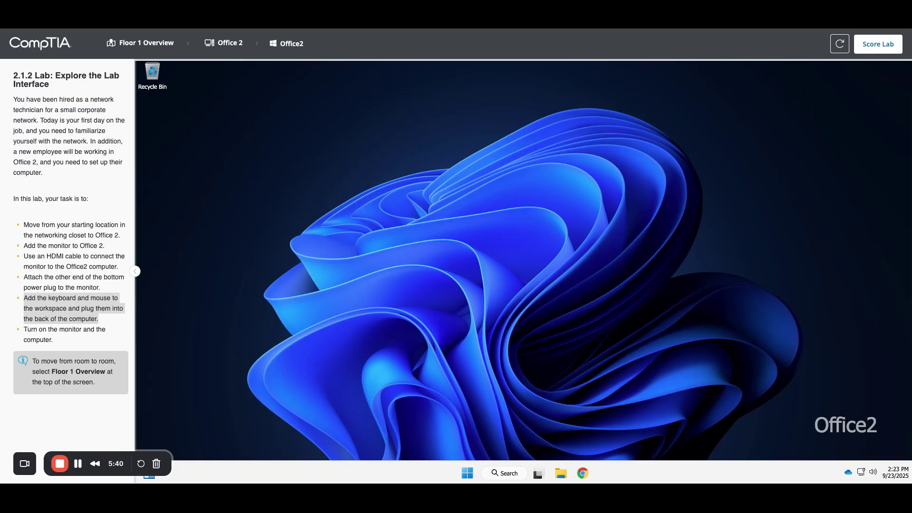
# Open the Start menu on the Office2 desktop and close it again.
pyautogui.click(469, 474)
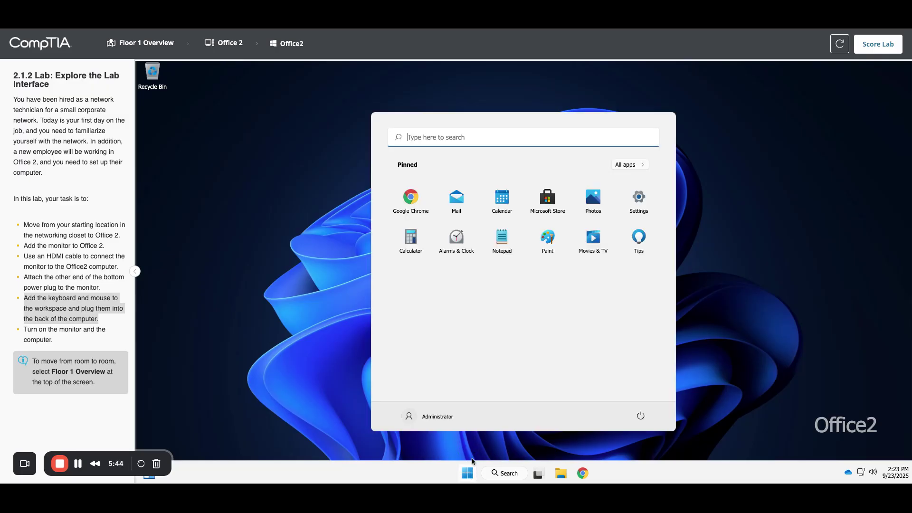
pyautogui.click(789, 282)
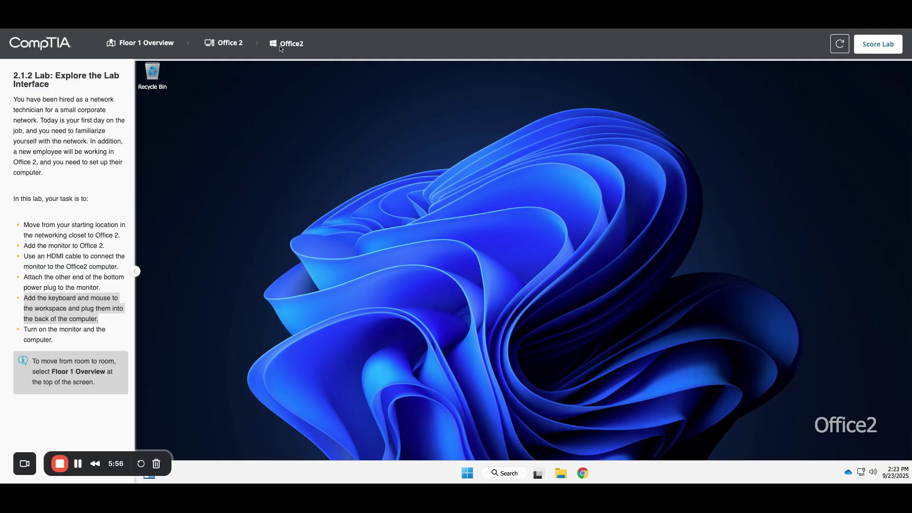
# Return to the Office 2 workspace and request scoring with Score Lab.
pyautogui.click(221, 45)
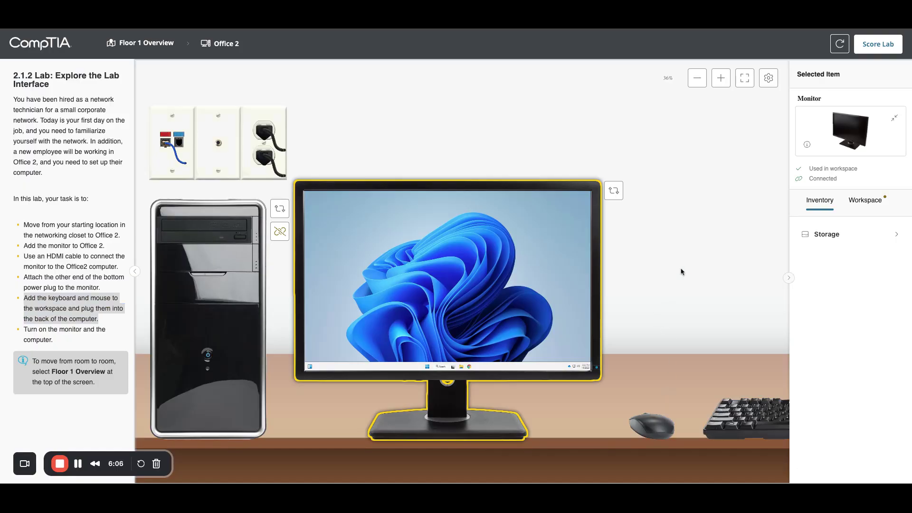
pyautogui.click(880, 45)
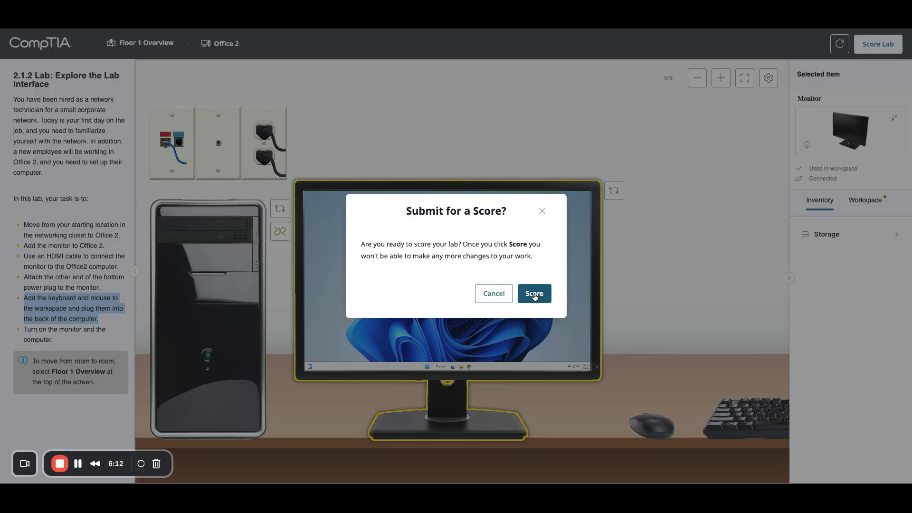
# Submit the lab for scoring and review the 100% report with all six actions checked.
pyautogui.click(534, 294)
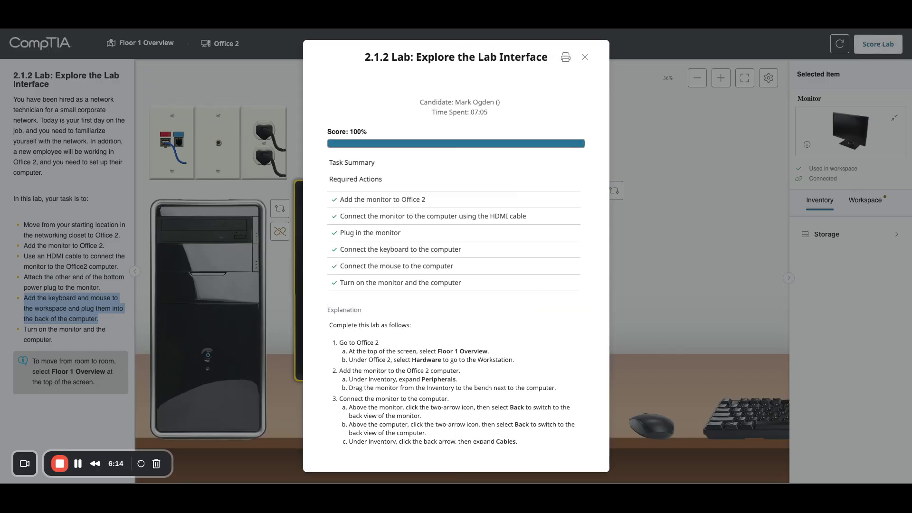
pyautogui.scroll(-1, 505, 307)
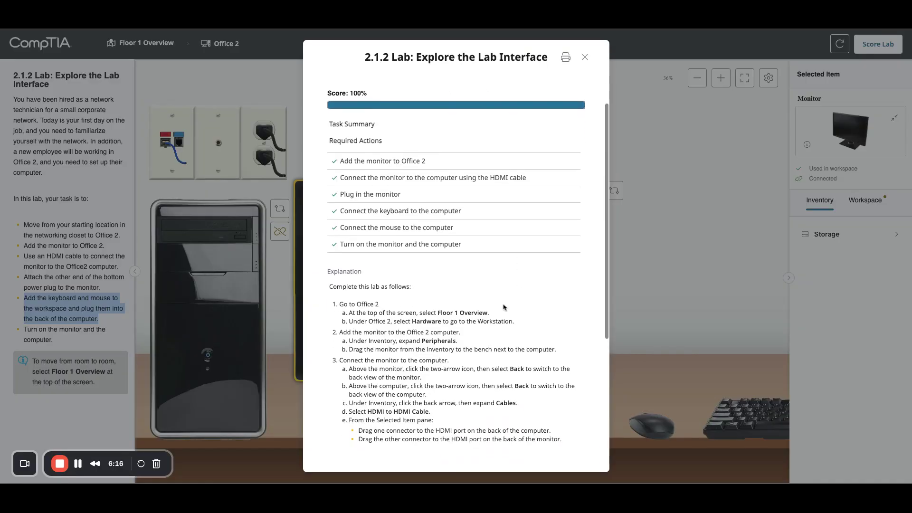
pyautogui.scroll(-4, 492, 258)
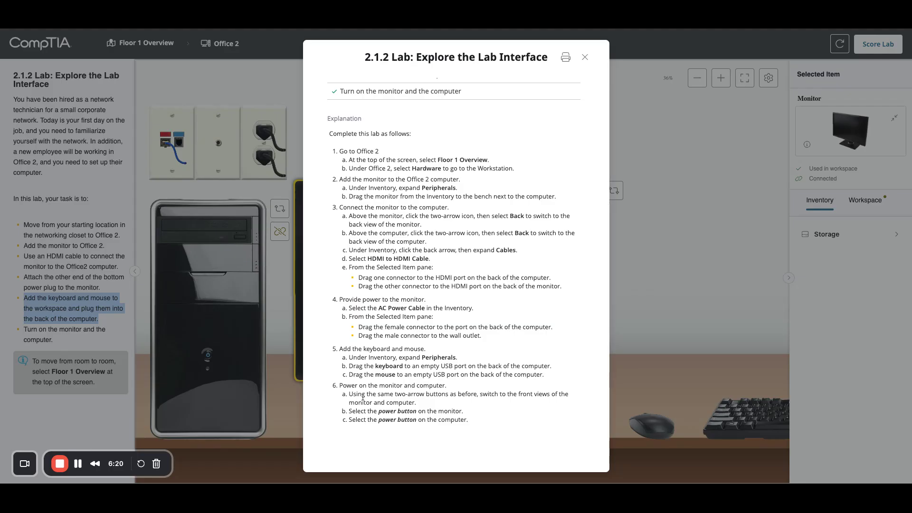
pyautogui.scroll(5, 441, 266)
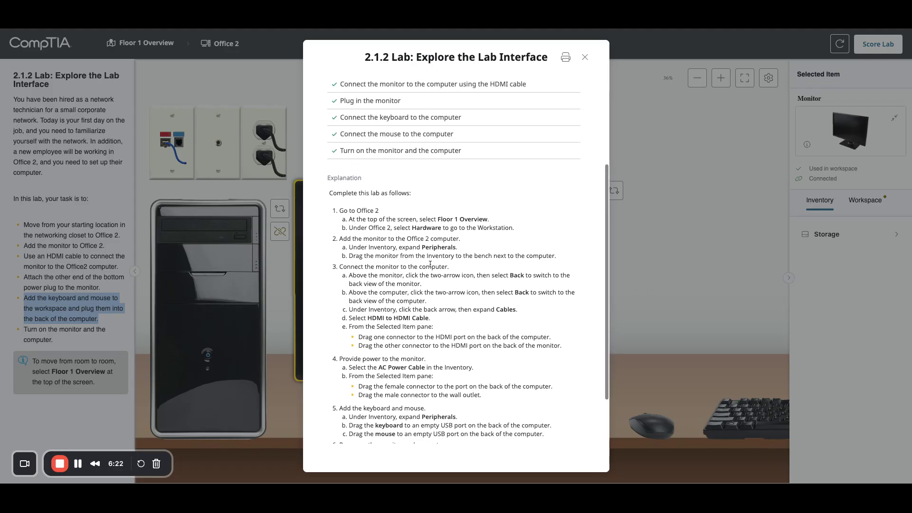